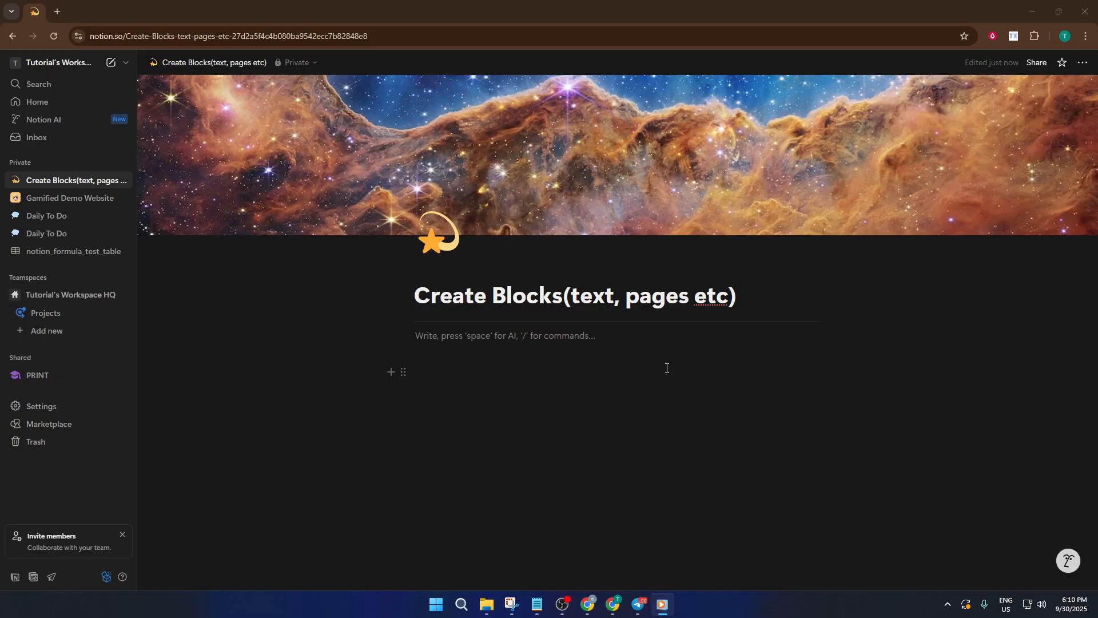
# Add a text block reading "Test Demo Tutorials" below the divider and start a new line under it.
pyautogui.click(666, 369)
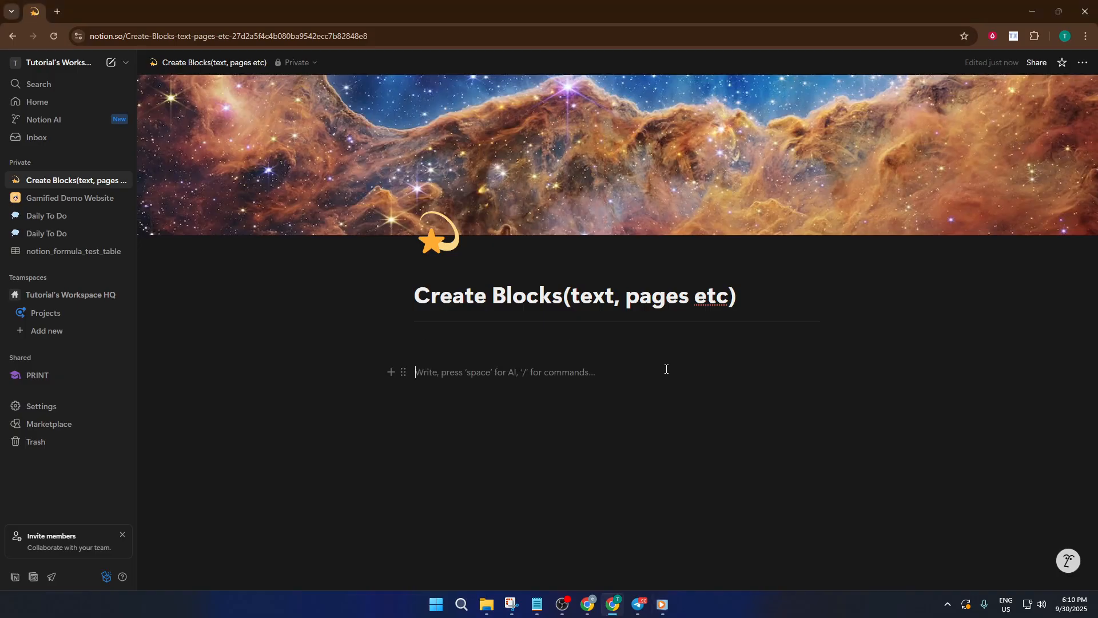
pyautogui.click(625, 344)
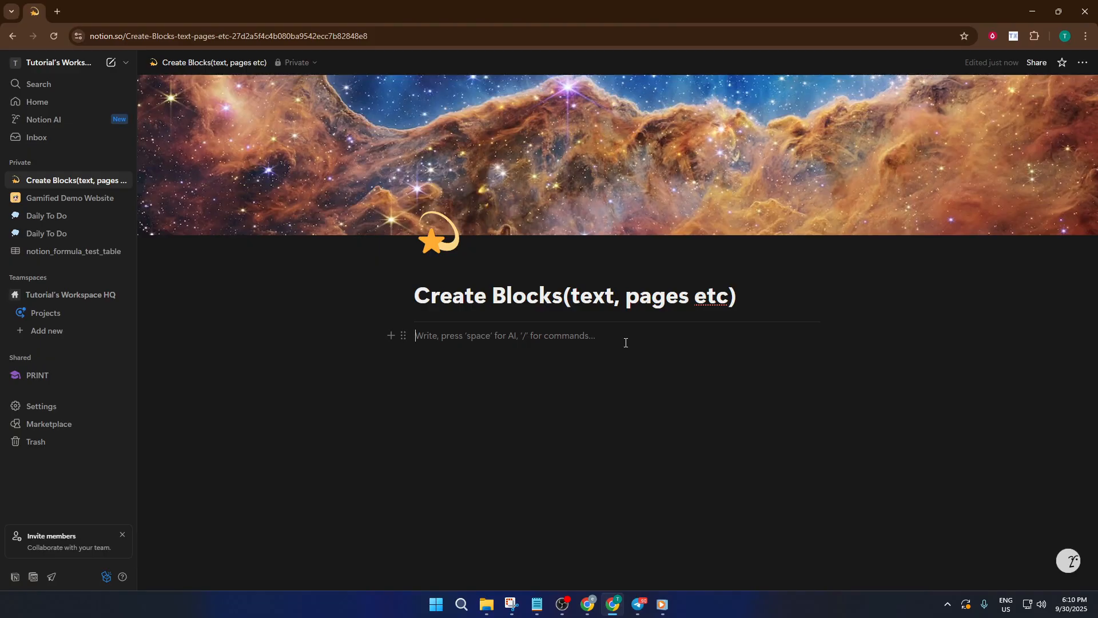
pyautogui.write('/text')
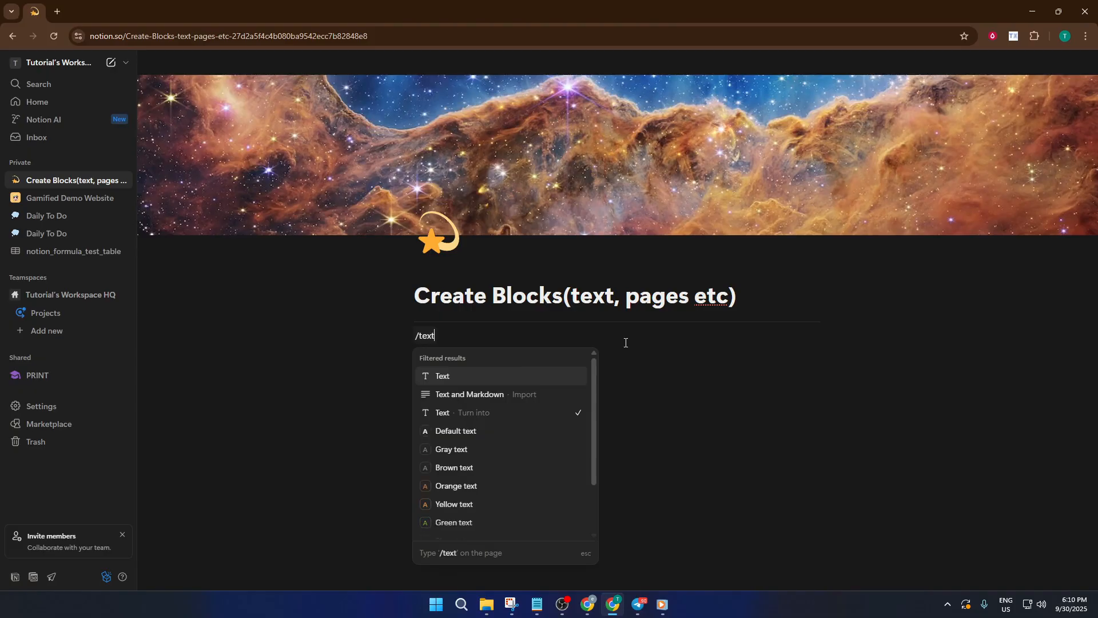
pyautogui.click(458, 375)
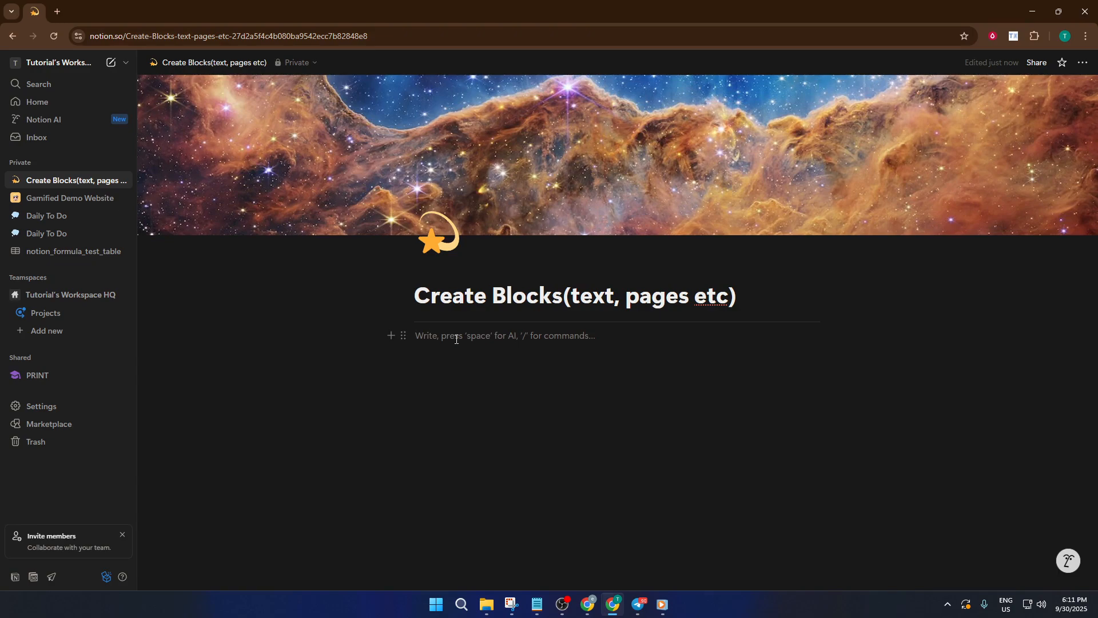
pyautogui.write('Tes')
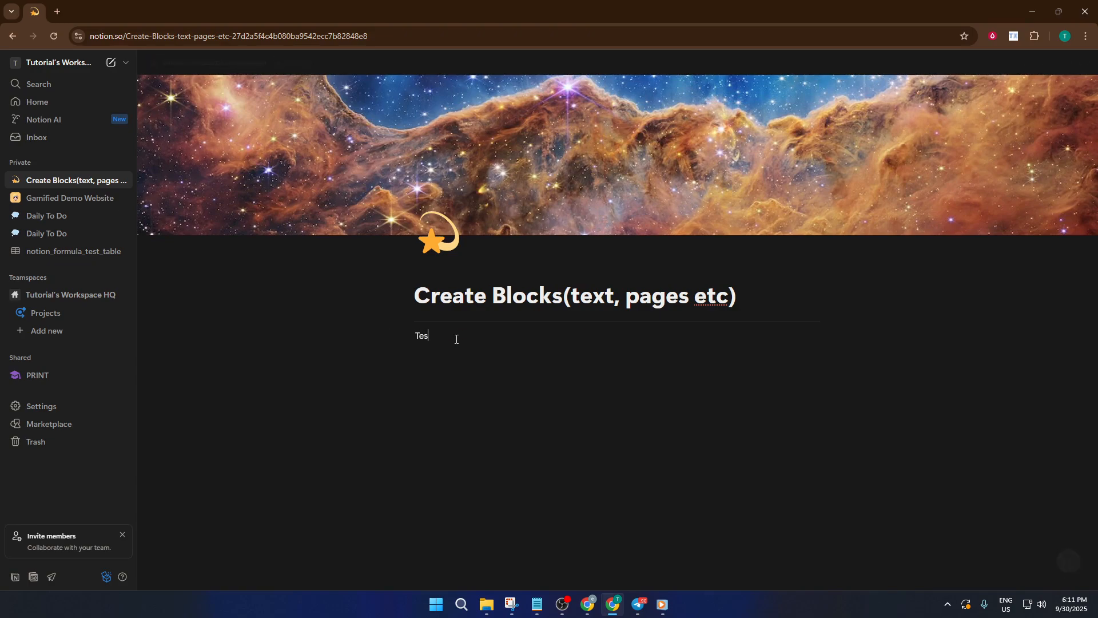
pyautogui.write('t Demo Tutorials')
pyautogui.press('Return')
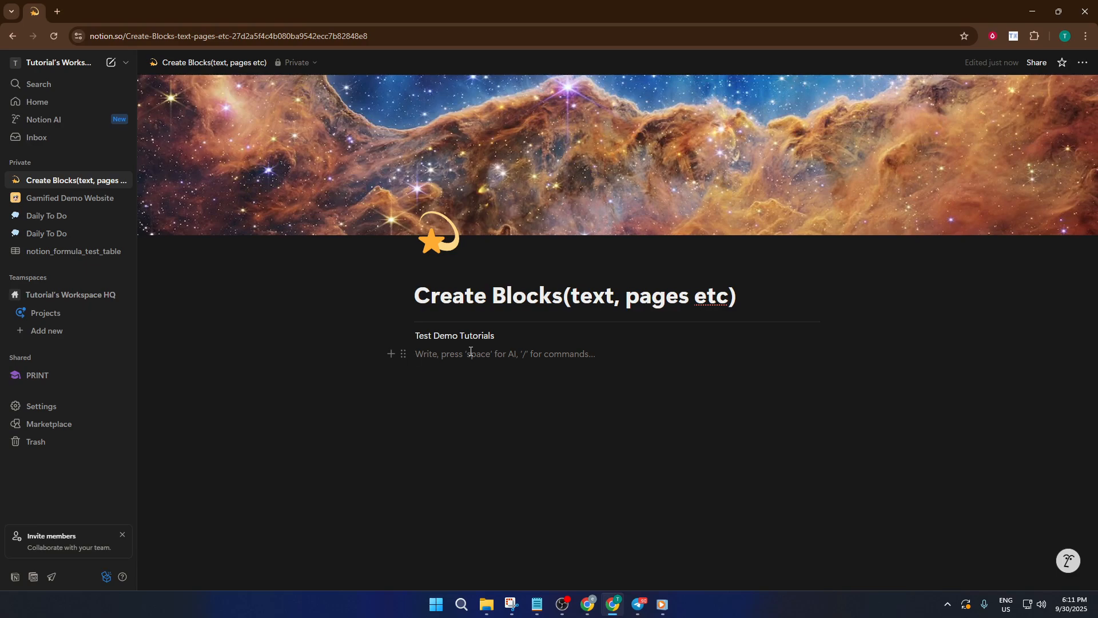
pyautogui.write('#')
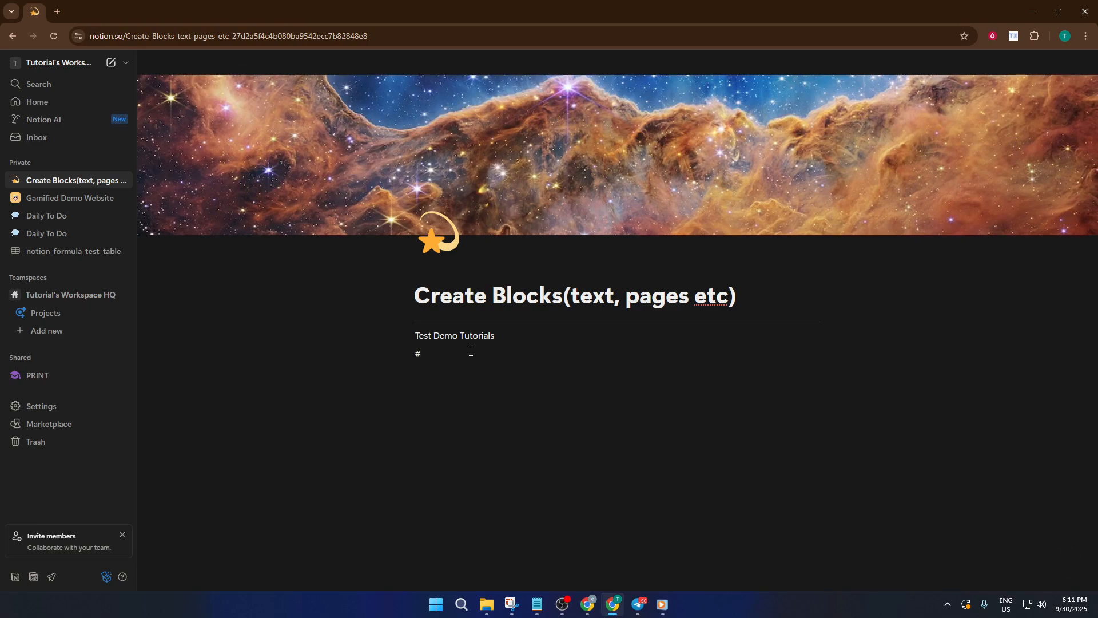
pyautogui.press('BackSpace')
pyautogui.write('?')
pyautogui.press('BackSpace')
pyautogui.write('/')
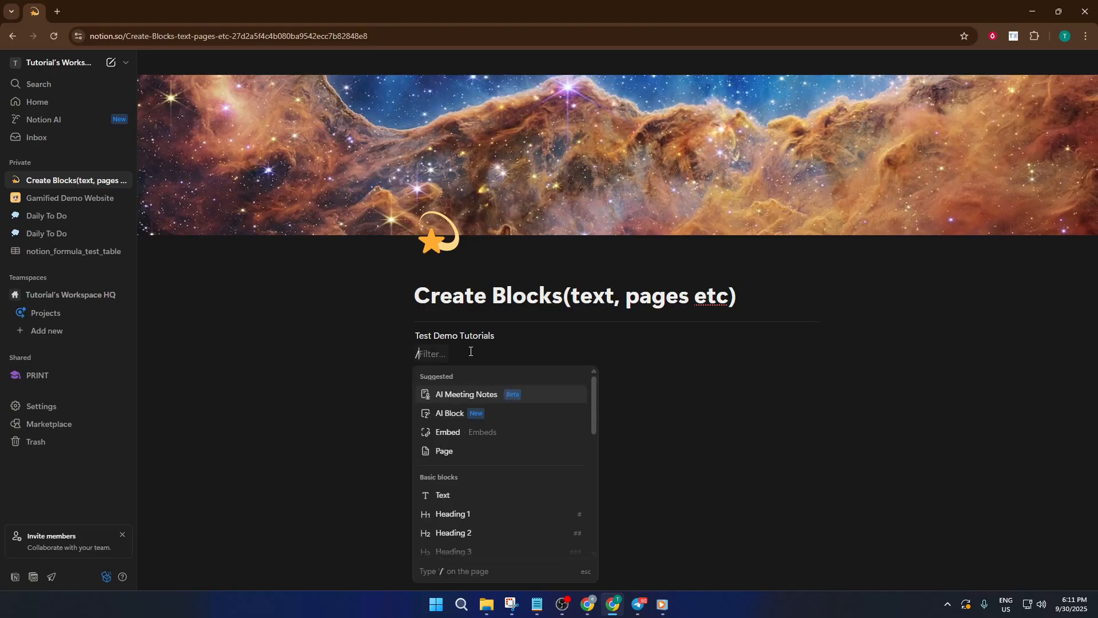
pyautogui.write('to')
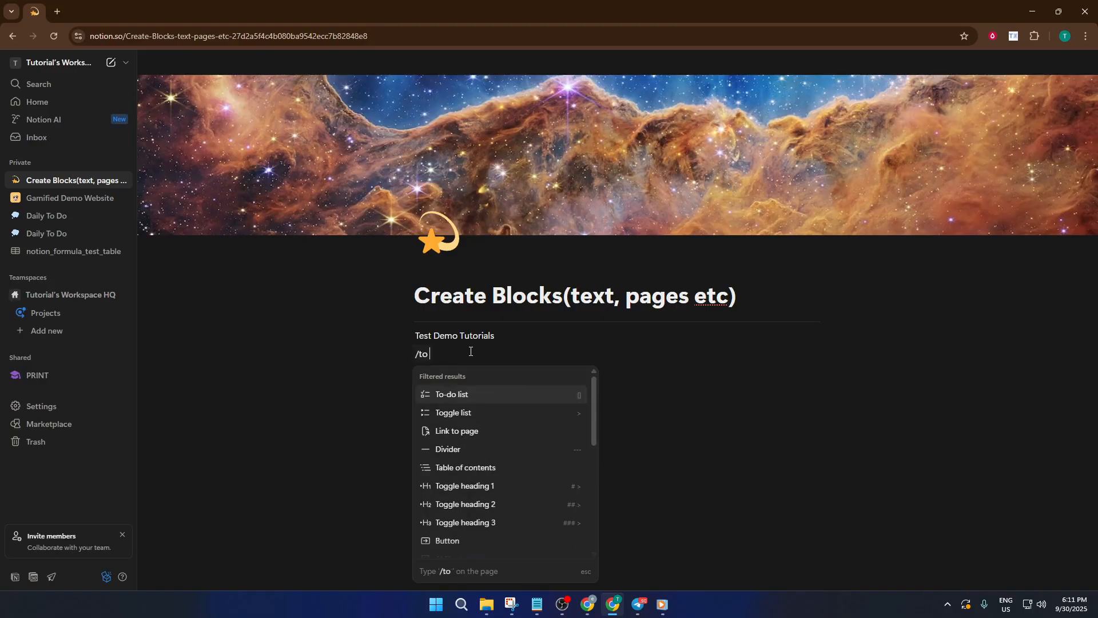
pyautogui.press('Return')
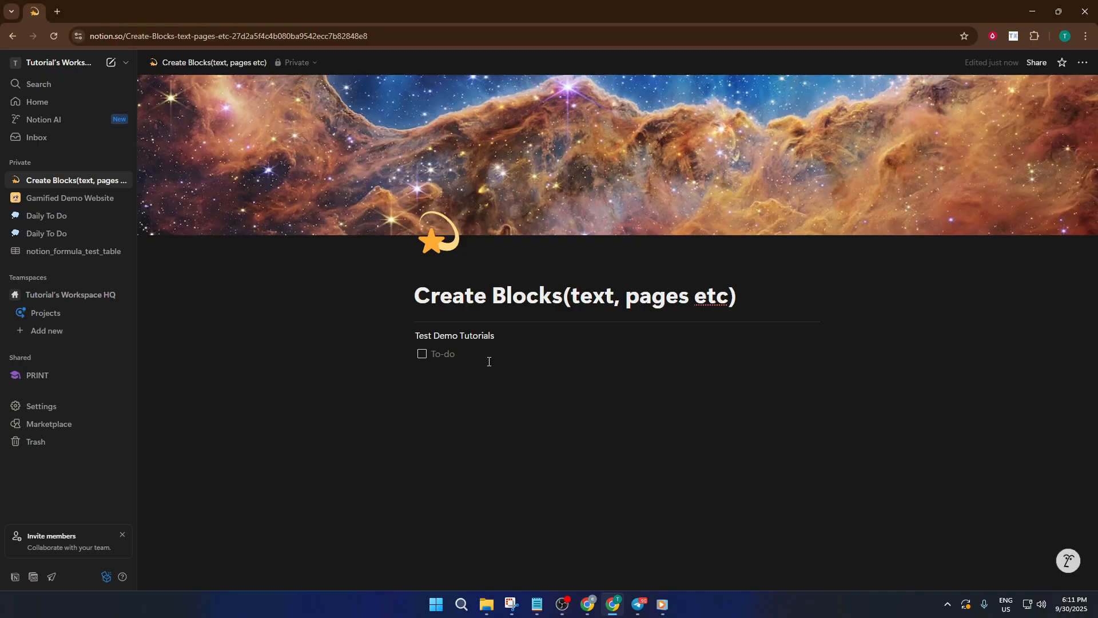
pyautogui.click(492, 358)
pyautogui.press('BackSpace')
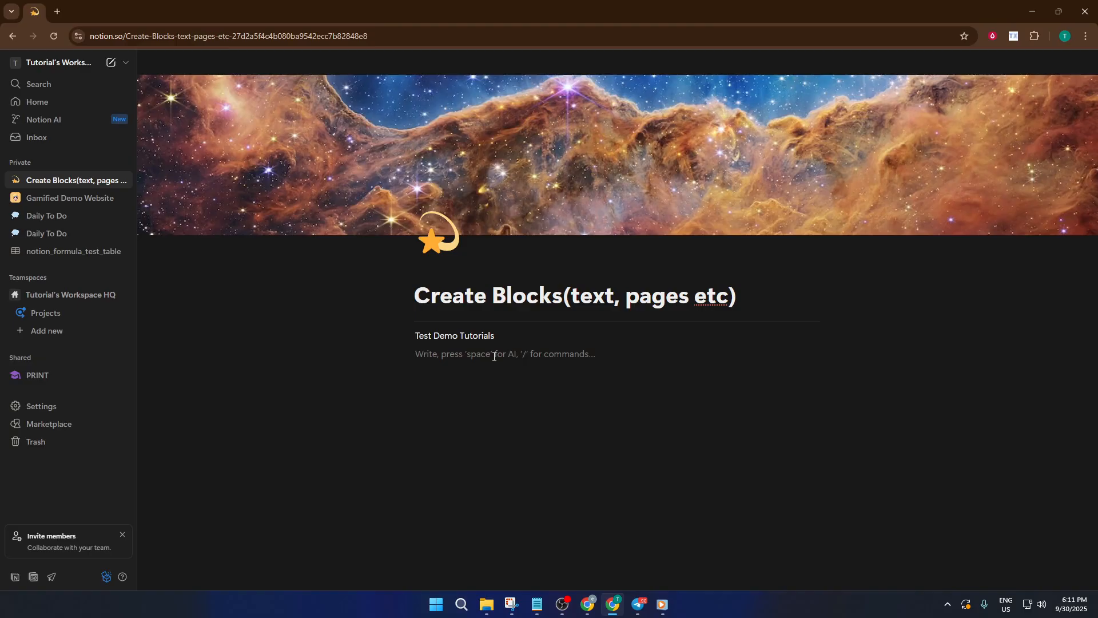
# Insert an empty to-do list block beneath the "Test Demo Tutorials" text.
pyautogui.write('/to')
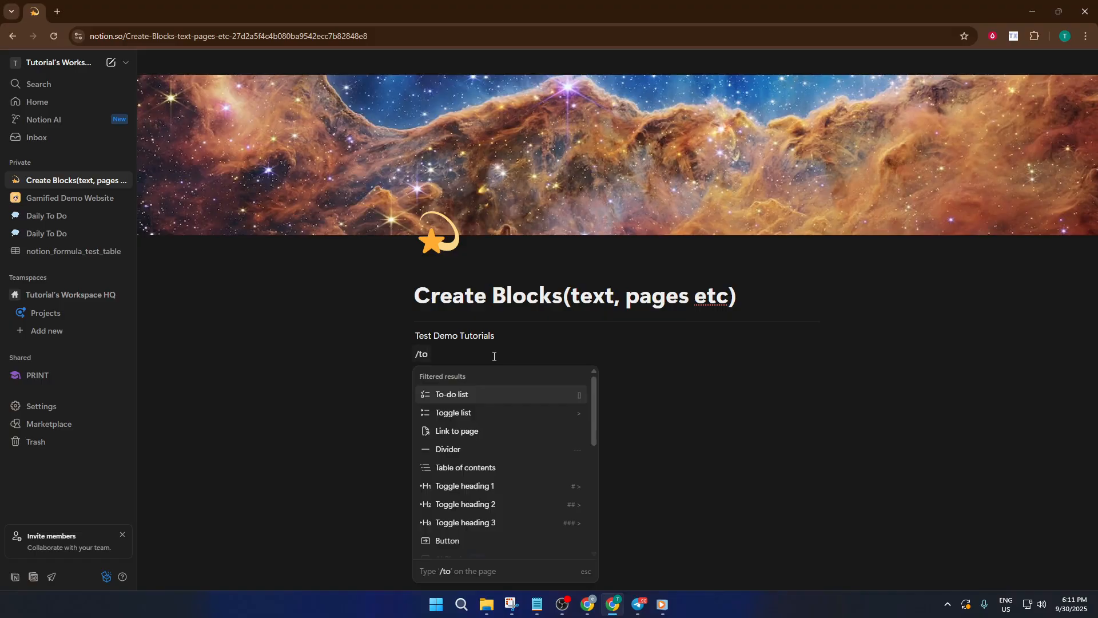
pyautogui.press('Return')
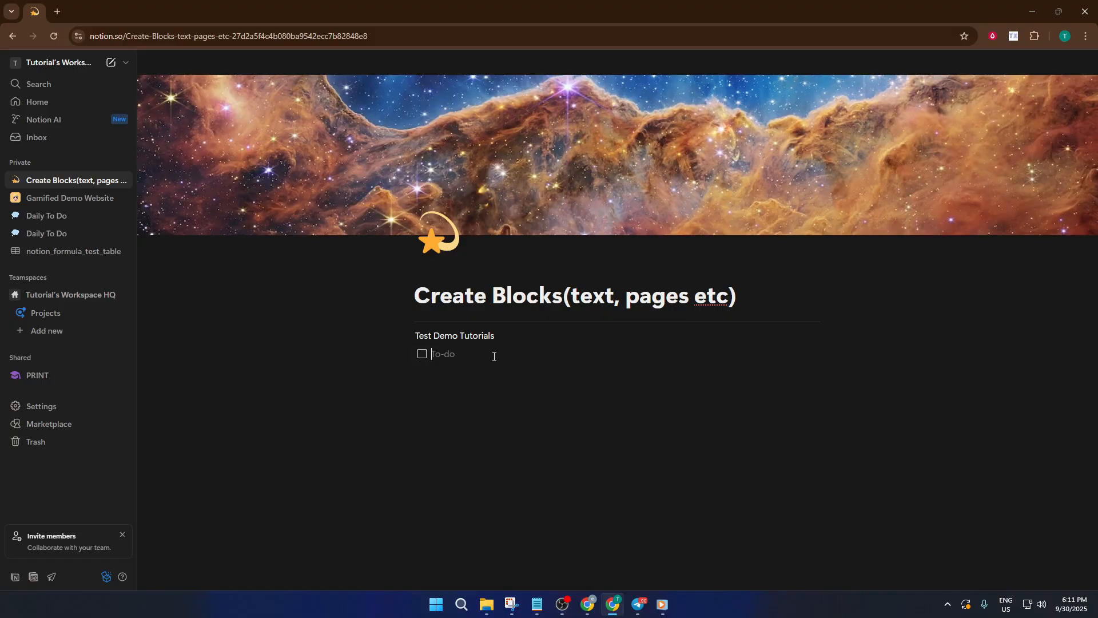
# Insert an empty toggle list block below the to-do item.
pyautogui.click(520, 364)
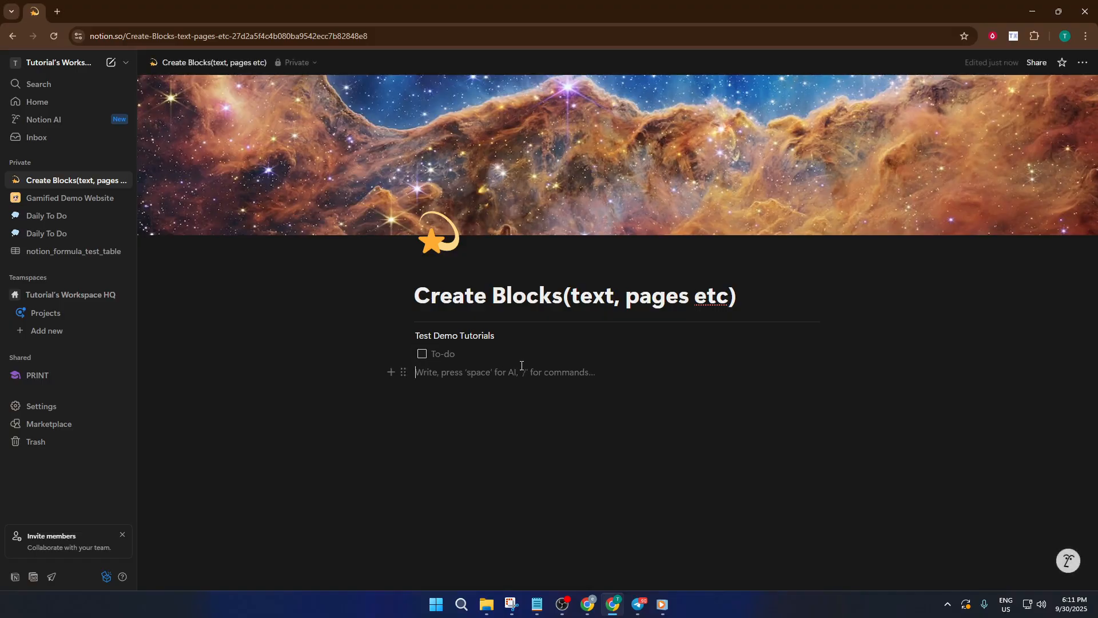
pyautogui.write('/')
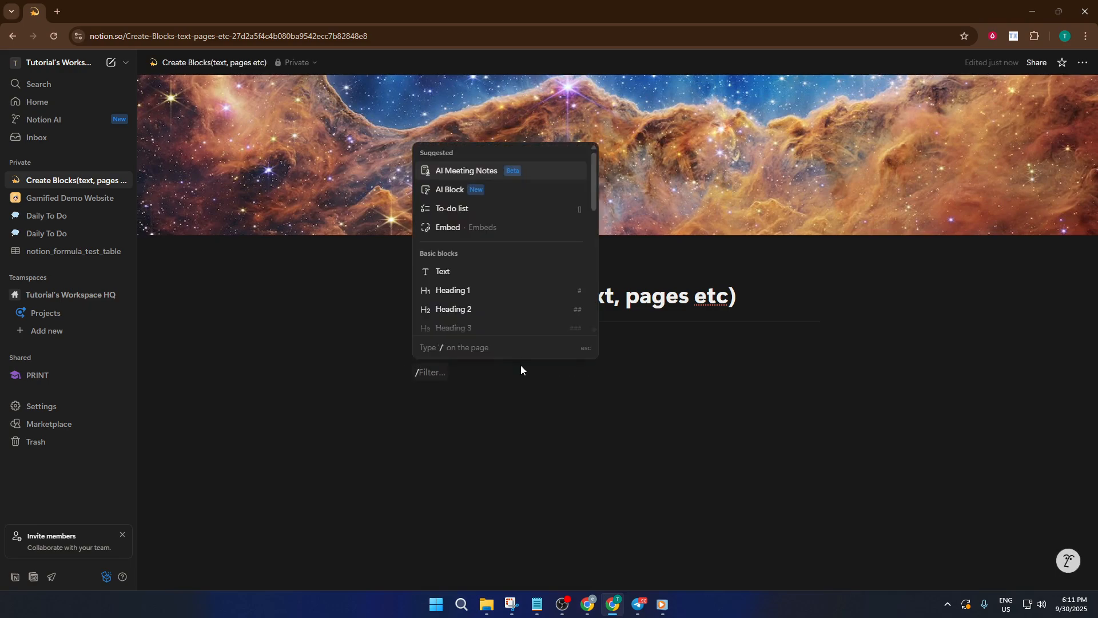
pyautogui.write('p')
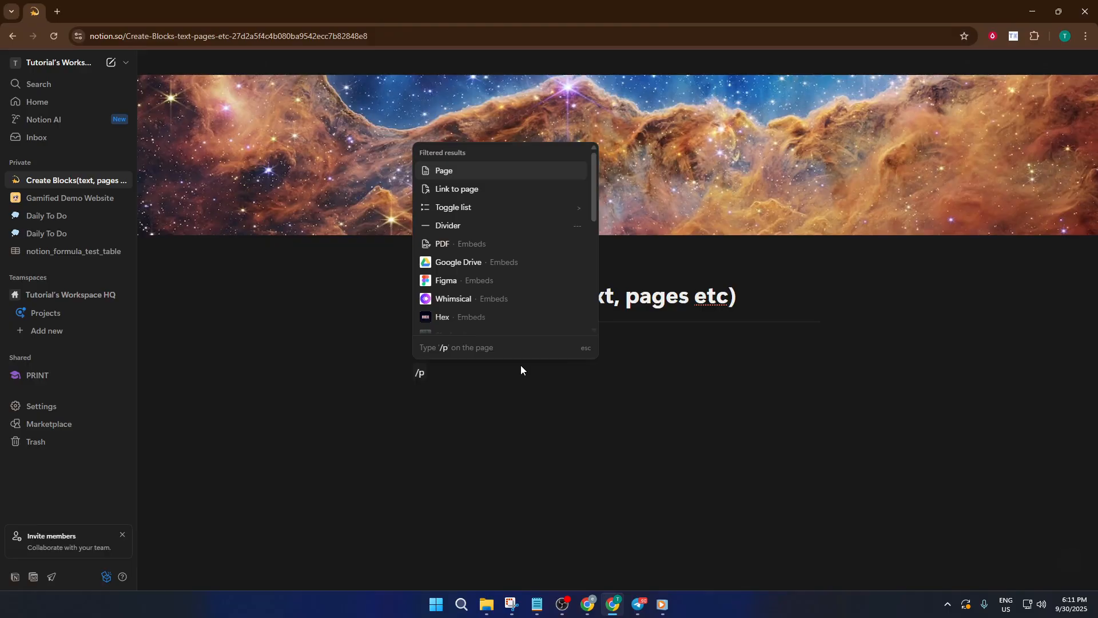
pyautogui.write('a')
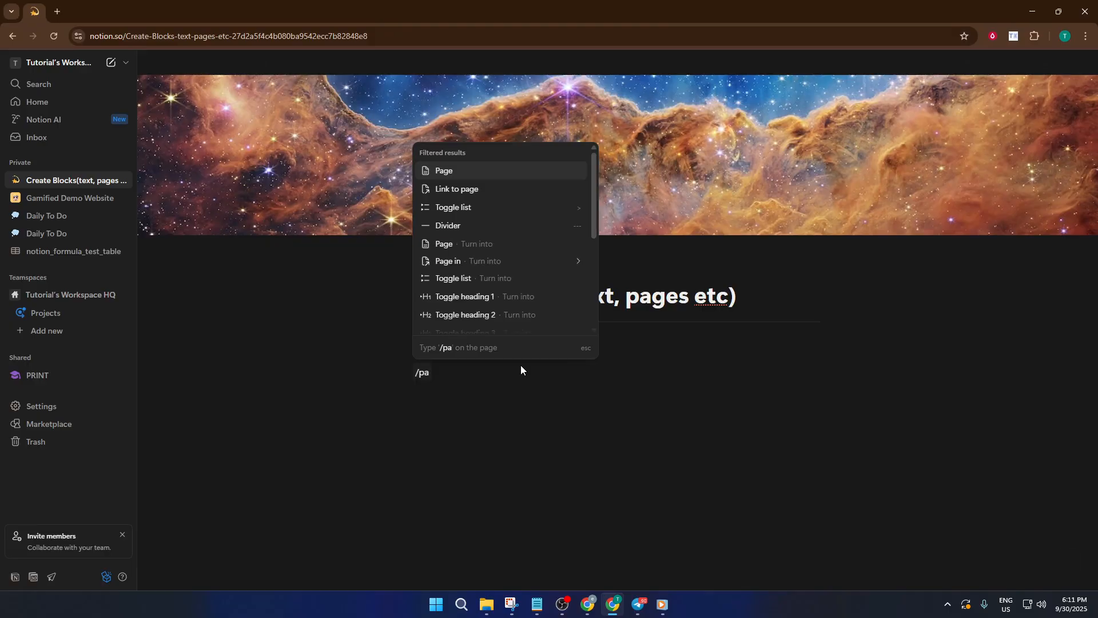
pyautogui.press('Down')
pyautogui.press('Down')
pyautogui.press('Return')
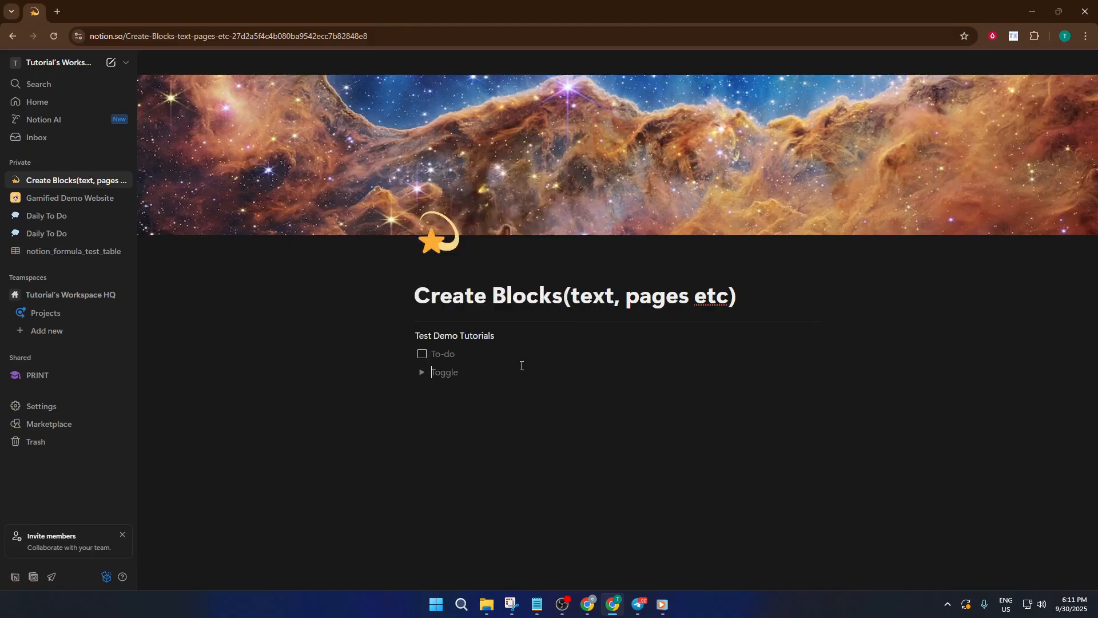
# Insert an untitled subpage below the toggle block and return to the parent page "Create Blocks(text, pages etc)".
pyautogui.click(443, 390)
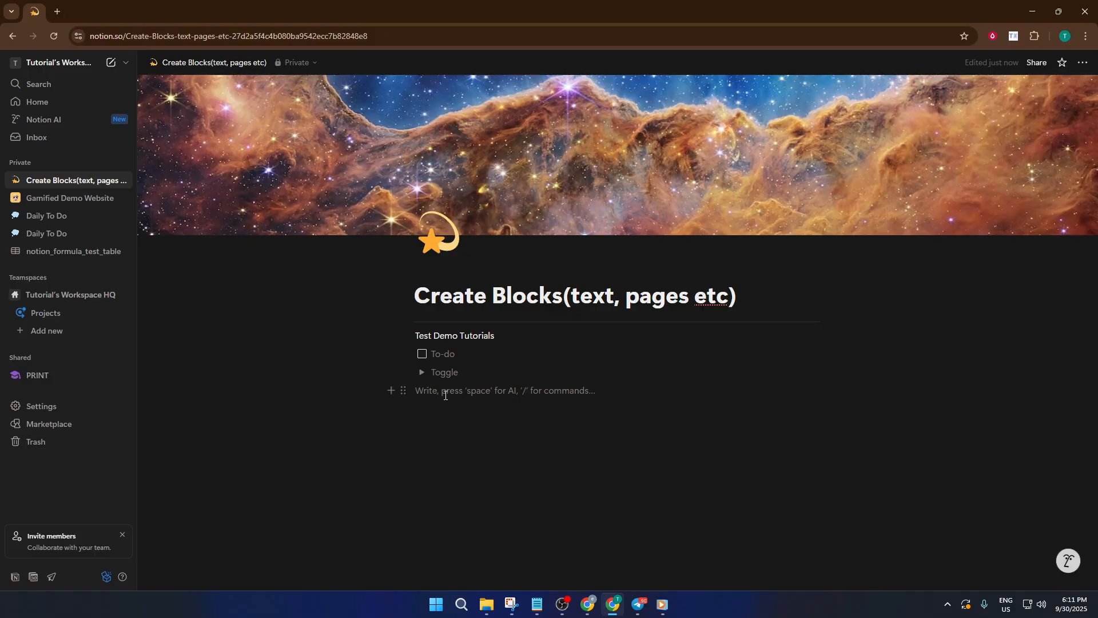
pyautogui.write('/')
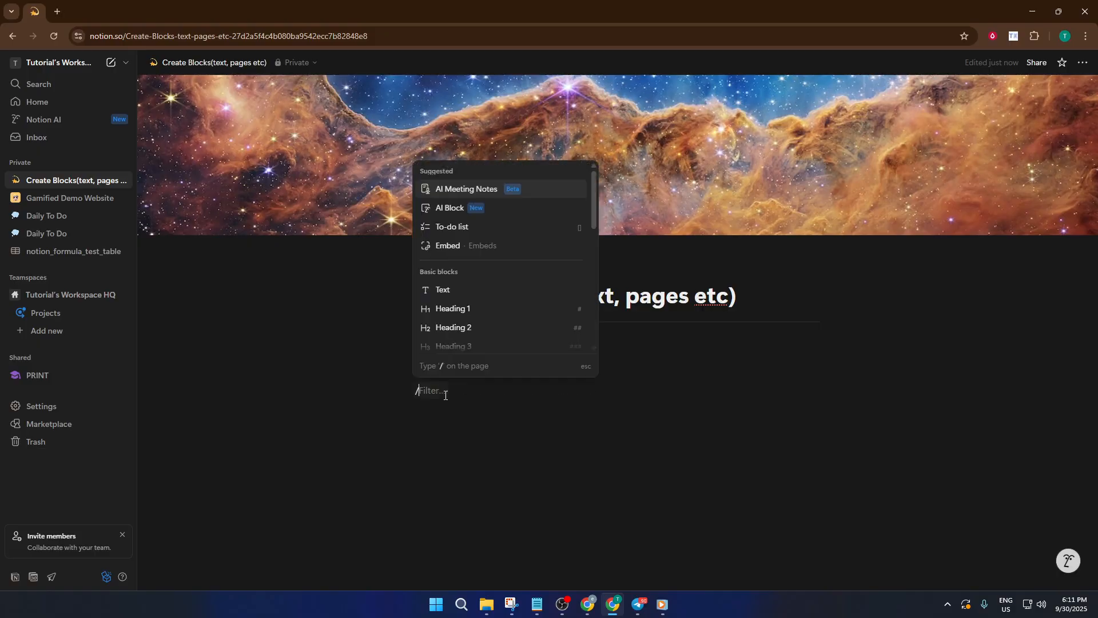
pyautogui.write('page')
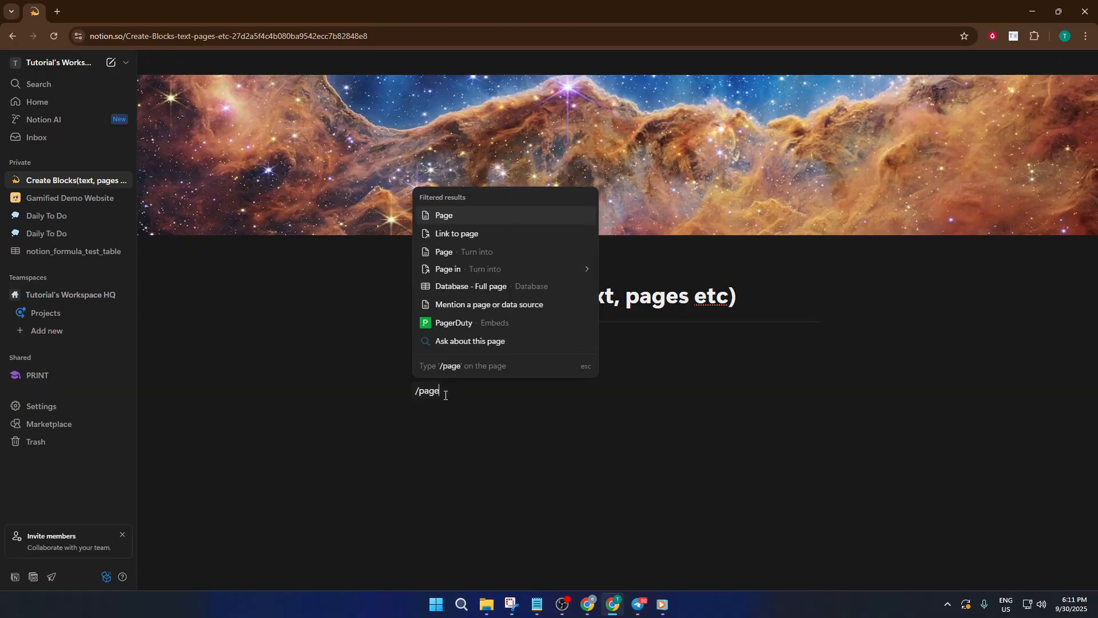
pyautogui.press('Return')
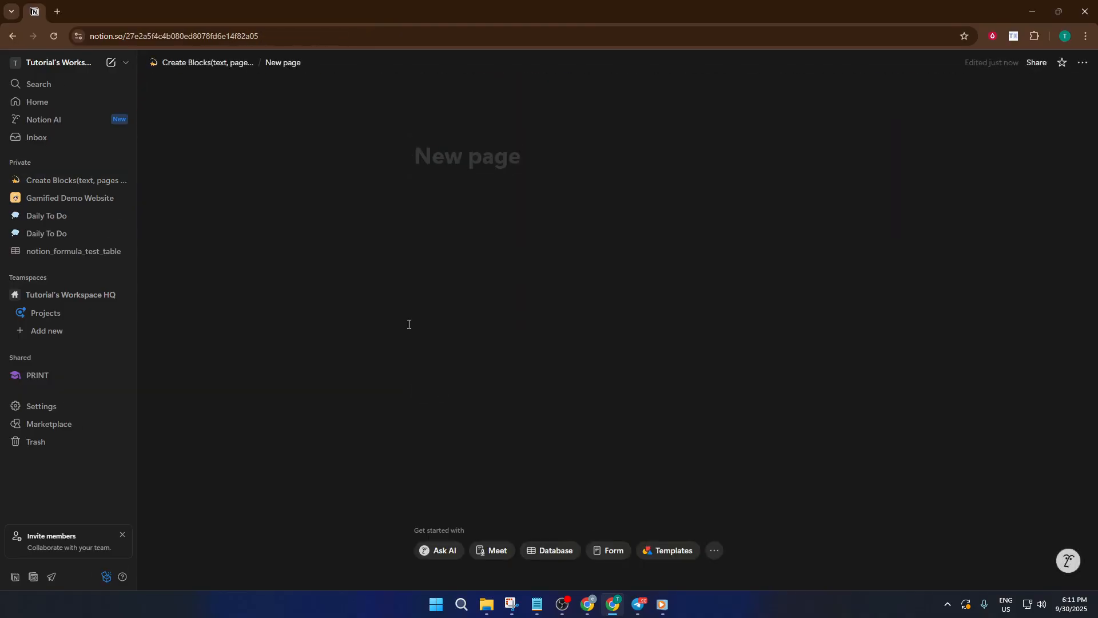
pyautogui.click(207, 64)
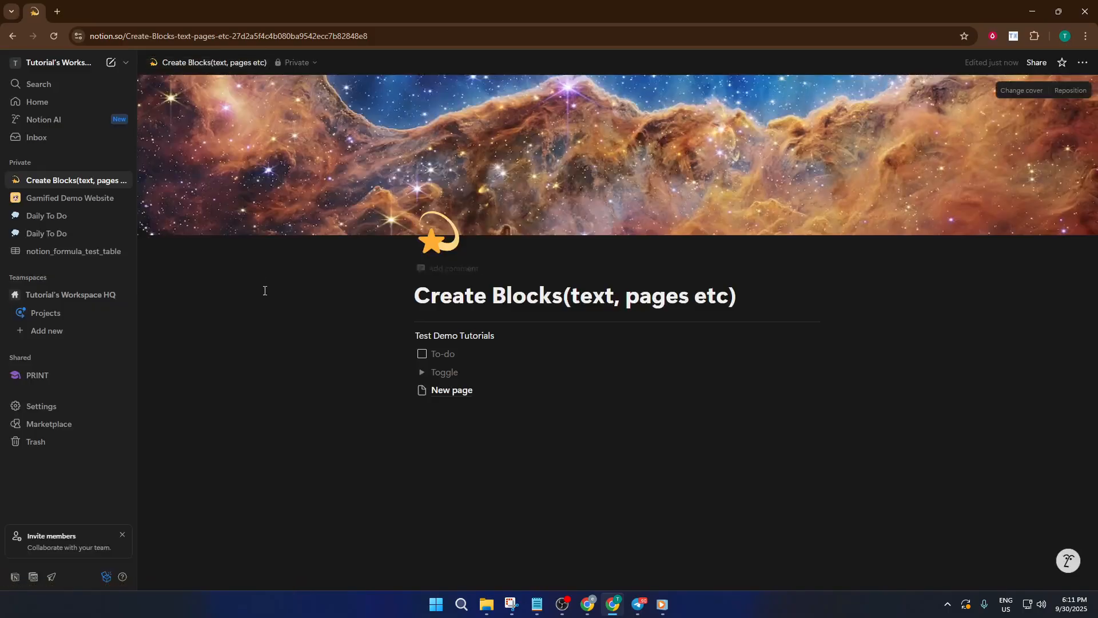